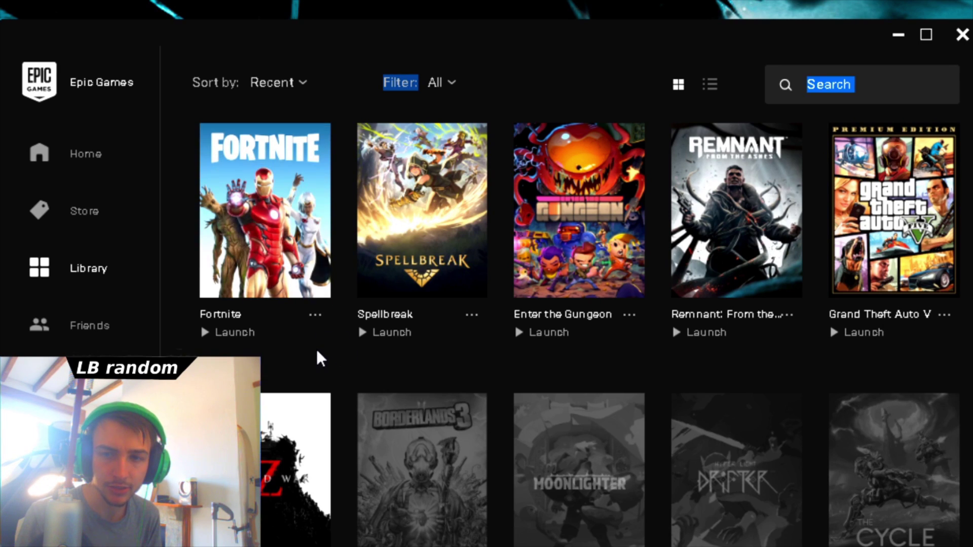
- Open Fortnite's options in the Epic Games library to view its store, auto-update and install size entries
{"action": "left_click", "coordinate": [315, 314]}
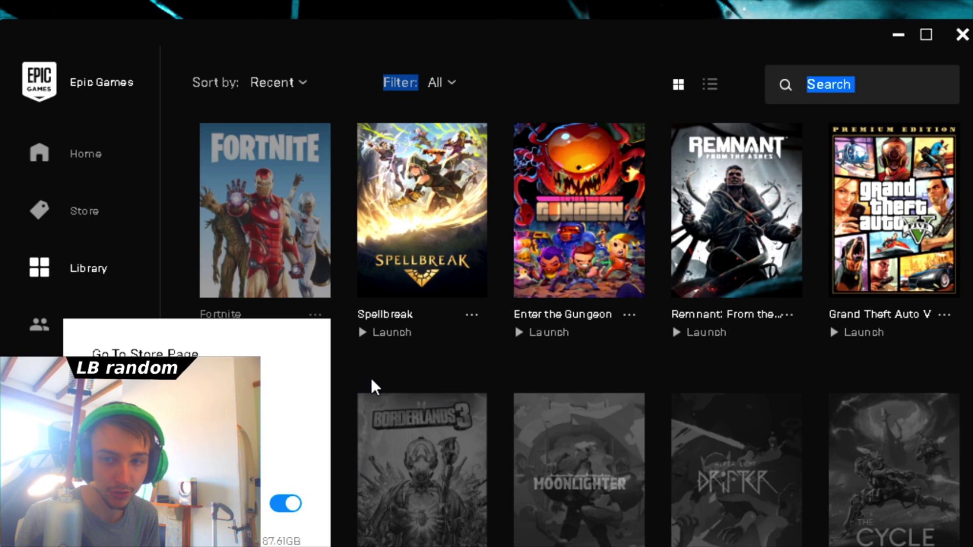
{"action": "left_click", "coordinate": [313, 354]}
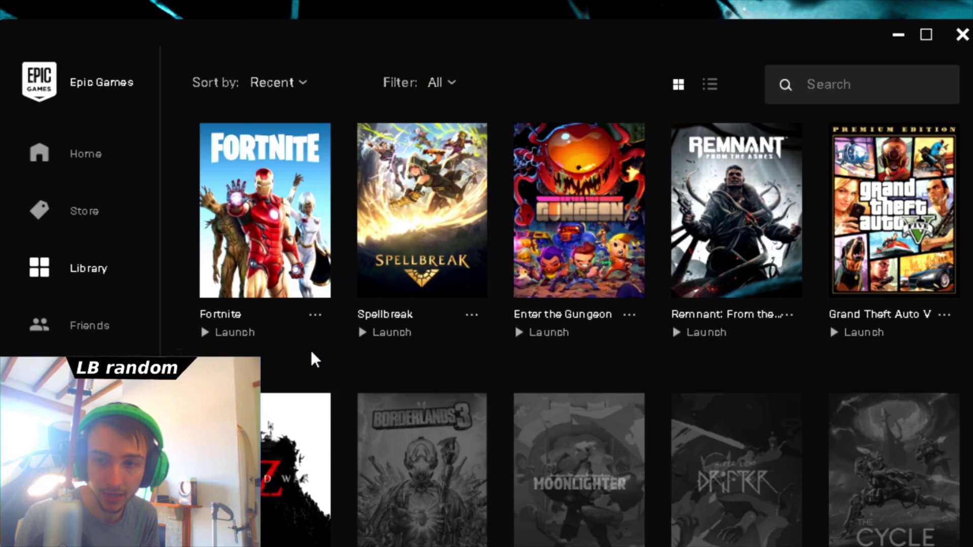
{"action": "left_click", "coordinate": [316, 314]}
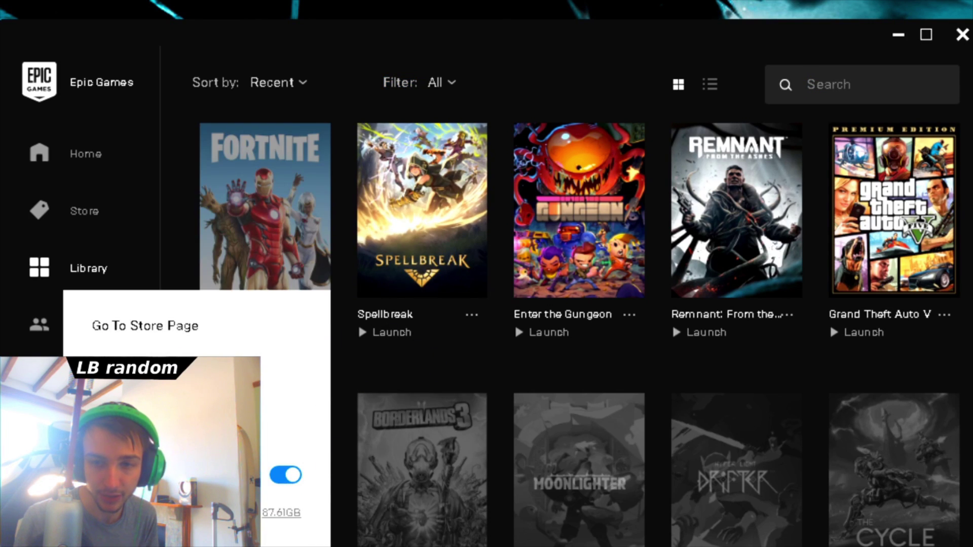
{"action": "left_click", "coordinate": [441, 366]}
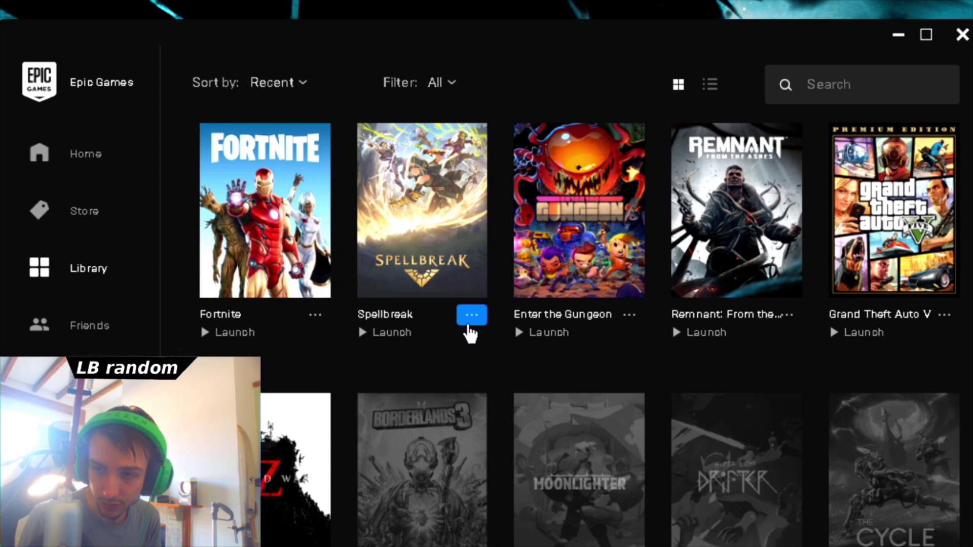
{"action": "left_click", "coordinate": [322, 316]}
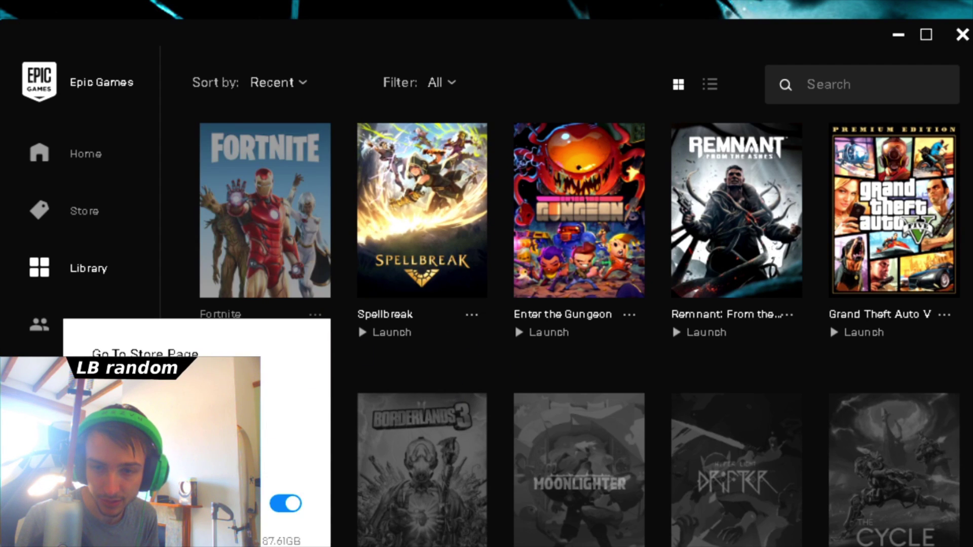
{"action": "left_click", "coordinate": [304, 386]}
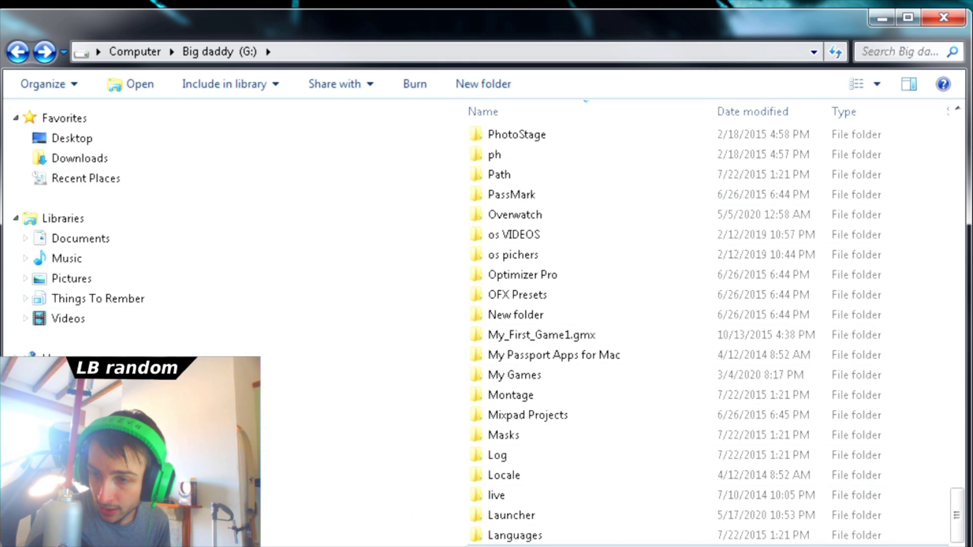
- Open the FortniteGame folder inside the Fortnite folder on the Big daddy (G:) drive
{"action": "scroll", "coordinate": [558, 436], "scroll_direction": "down", "scroll_amount": 4}
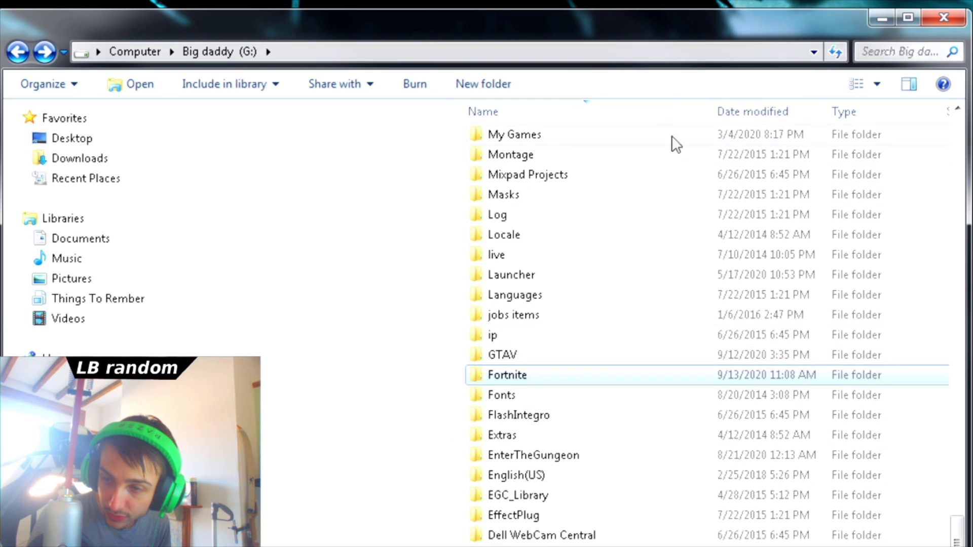
{"action": "double_click", "coordinate": [508, 376]}
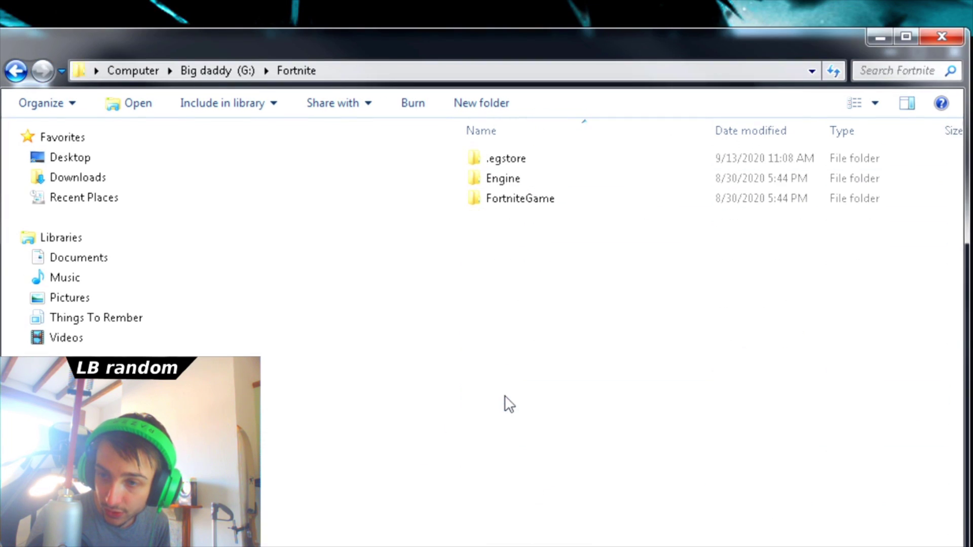
{"action": "double_click", "coordinate": [518, 197]}
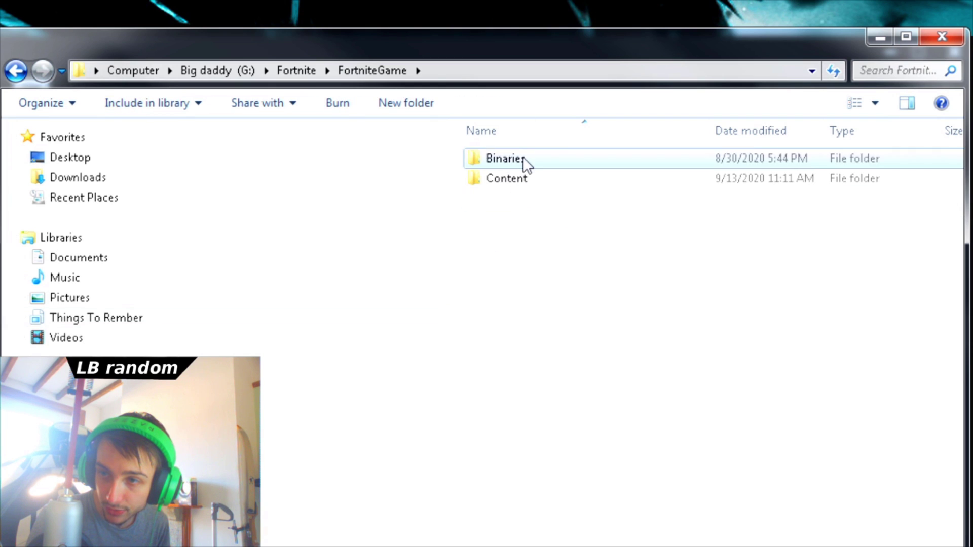
- Look inside the Binaries and Content folders of FortniteGame, and go back up to the root of the G: drive
{"action": "double_click", "coordinate": [523, 158]}
{"action": "key", "text": "BackSpace"}
{"action": "left_click", "coordinate": [537, 183]}
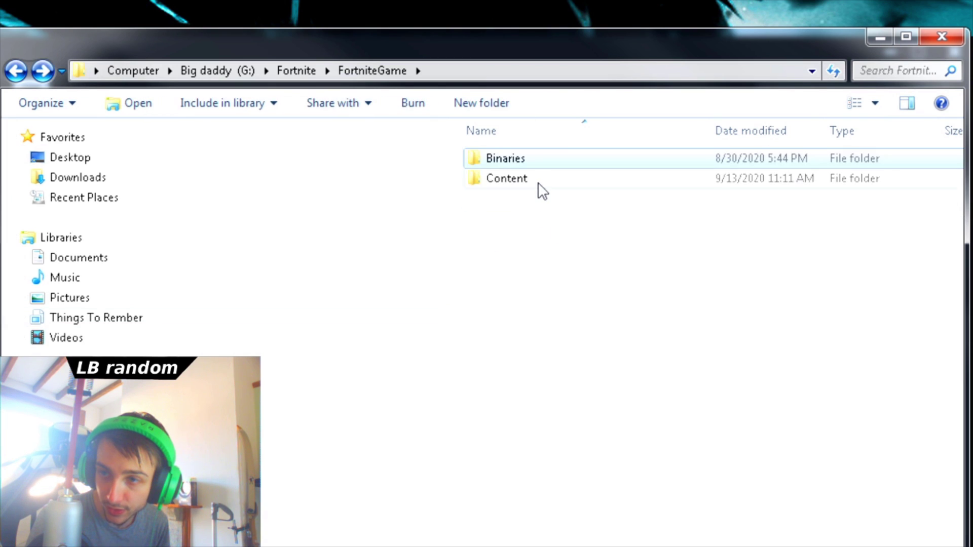
{"action": "double_click", "coordinate": [538, 183]}
{"action": "key", "text": "BackSpace"}
{"action": "key", "text": "BackSpace"}
{"action": "key", "text": "BackSpace"}
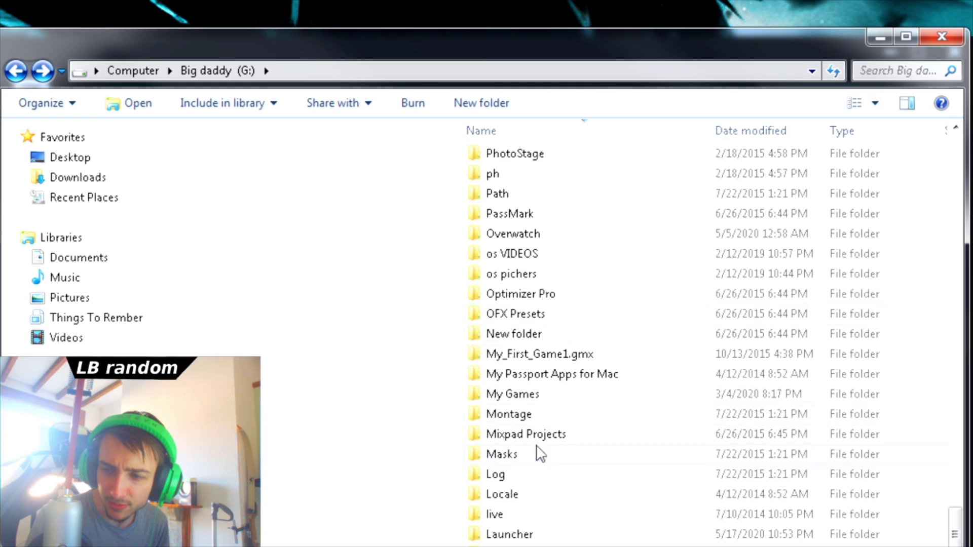
- Open the GTAV folder on the G: drive, look through its game files, and return to the drive root
{"action": "type", "text": "gtav"}
{"action": "key", "text": "Return"}
{"action": "scroll", "coordinate": [593, 391], "scroll_direction": "down", "scroll_amount": 3}
{"action": "scroll", "coordinate": [665, 491], "scroll_direction": "up", "scroll_amount": 3}
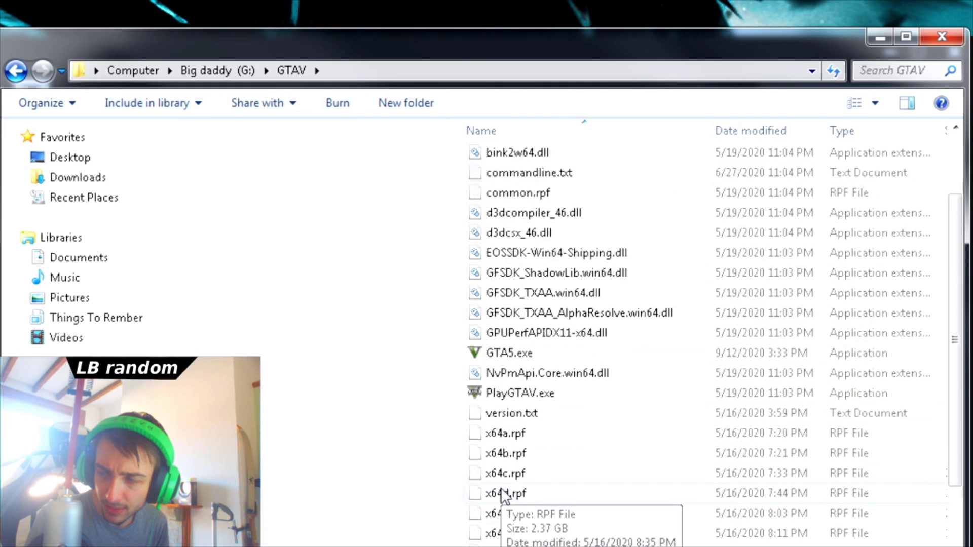
{"action": "scroll", "coordinate": [638, 421], "scroll_direction": "up", "scroll_amount": 1}
{"action": "scroll", "coordinate": [611, 439], "scroll_direction": "down", "scroll_amount": 2}
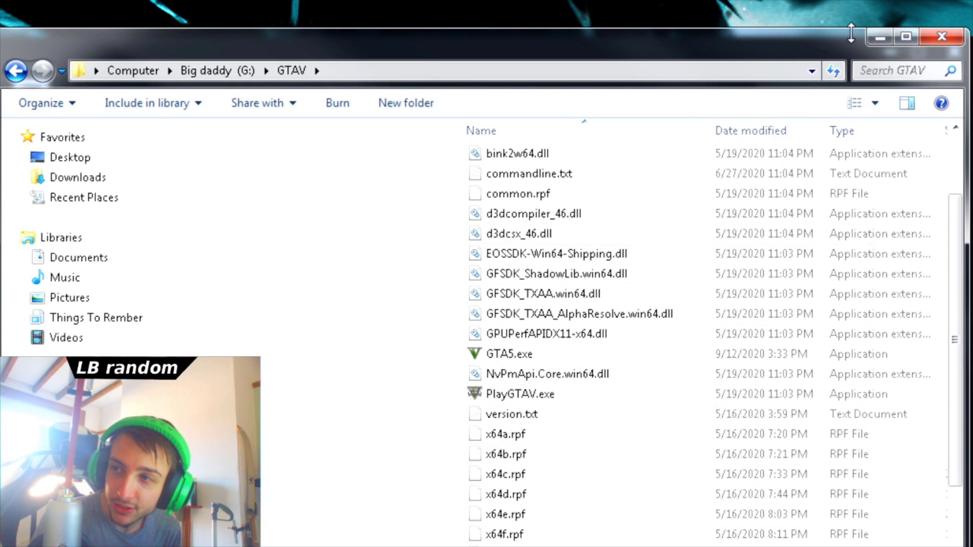
{"action": "left_click_drag", "start_coordinate": [841, 36], "coordinate": [746, 47]}
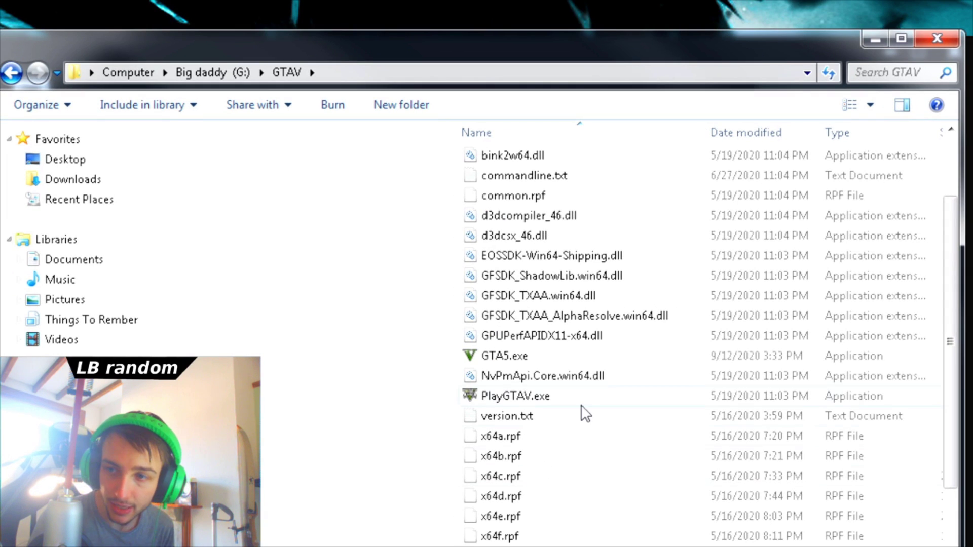
{"action": "key", "text": "BackSpace"}
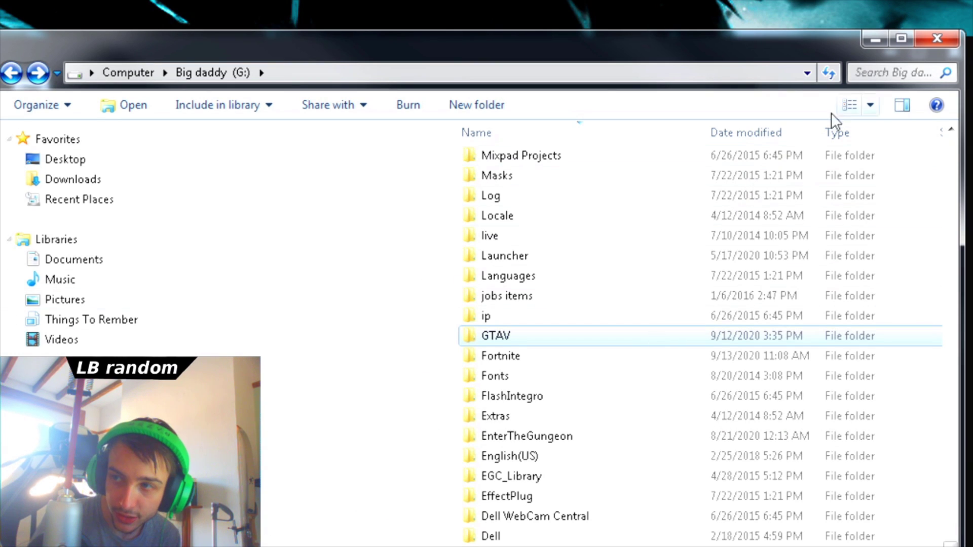
- Search the Big daddy (G:) drive for "for"
{"action": "left_click", "coordinate": [896, 74]}
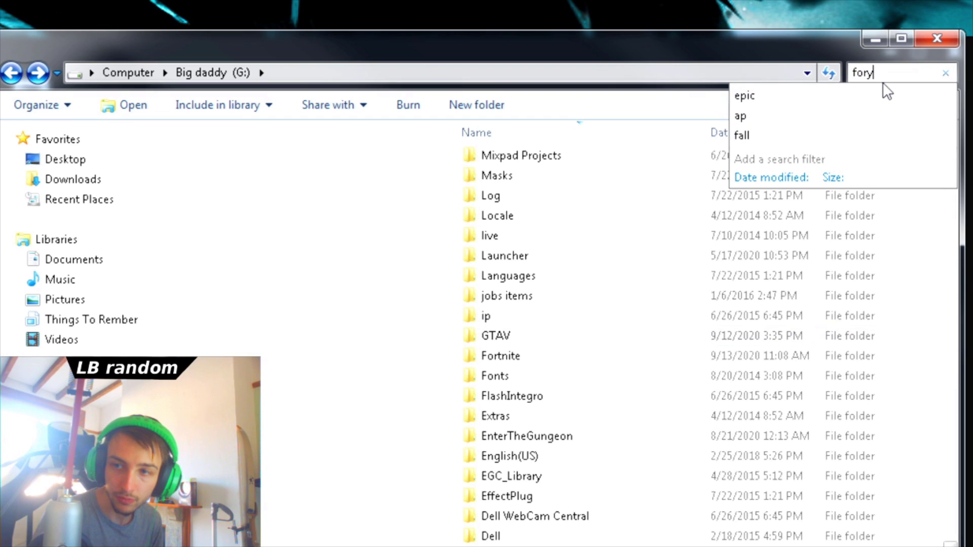
{"action": "type", "text": "fory"}
{"action": "key", "text": "BackSpace"}
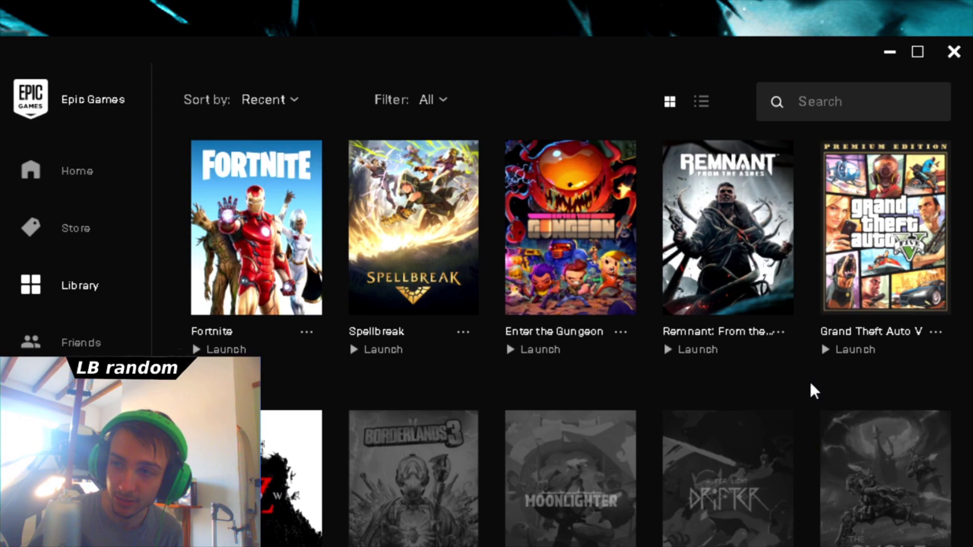
{"action": "scroll", "coordinate": [810, 391], "scroll_direction": "down", "scroll_amount": 2}
{"action": "scroll", "coordinate": [464, 434], "scroll_direction": "up", "scroll_amount": 2}
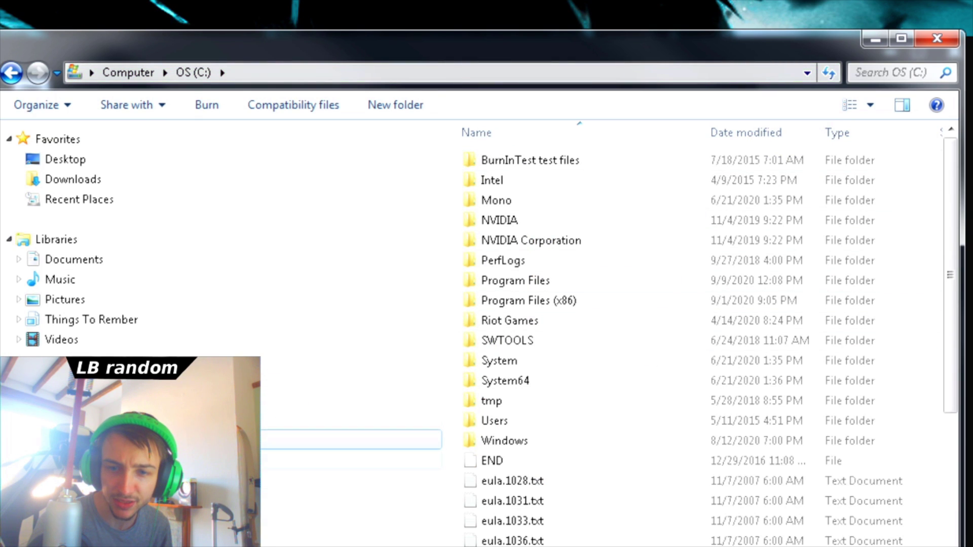
- Go back to the Computer overview and search all drives for "for"
{"action": "key", "text": "alt+Left"}
{"action": "key", "text": "alt+Left"}
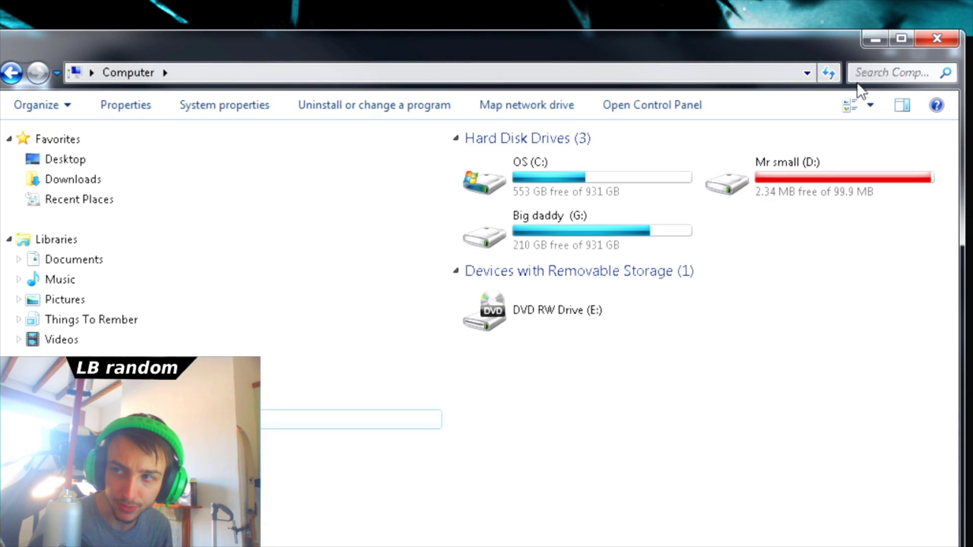
{"action": "left_click", "coordinate": [864, 73]}
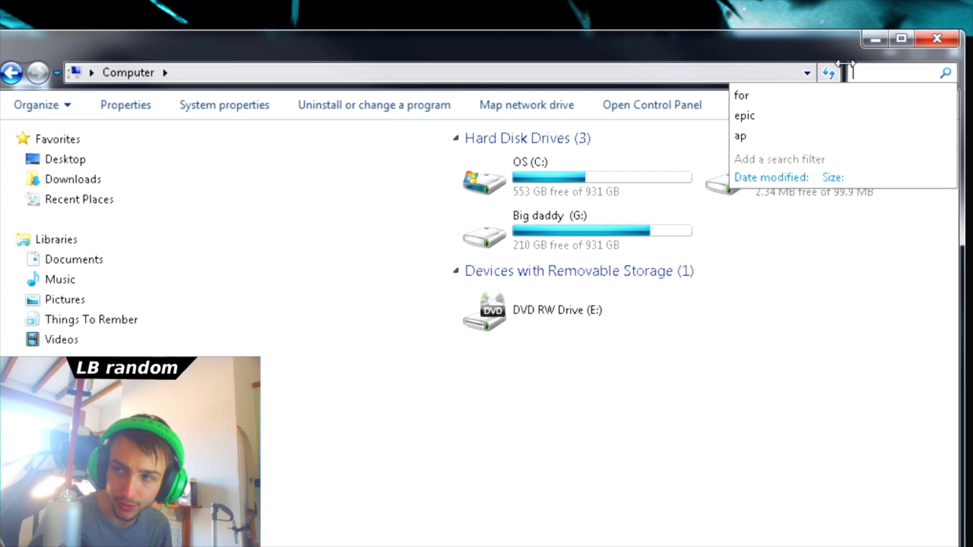
{"action": "type", "text": "for"}
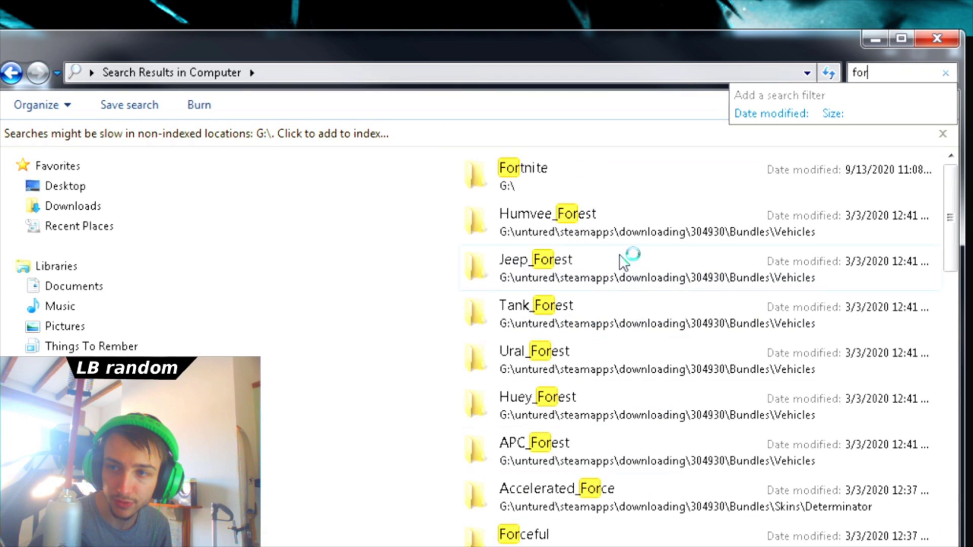